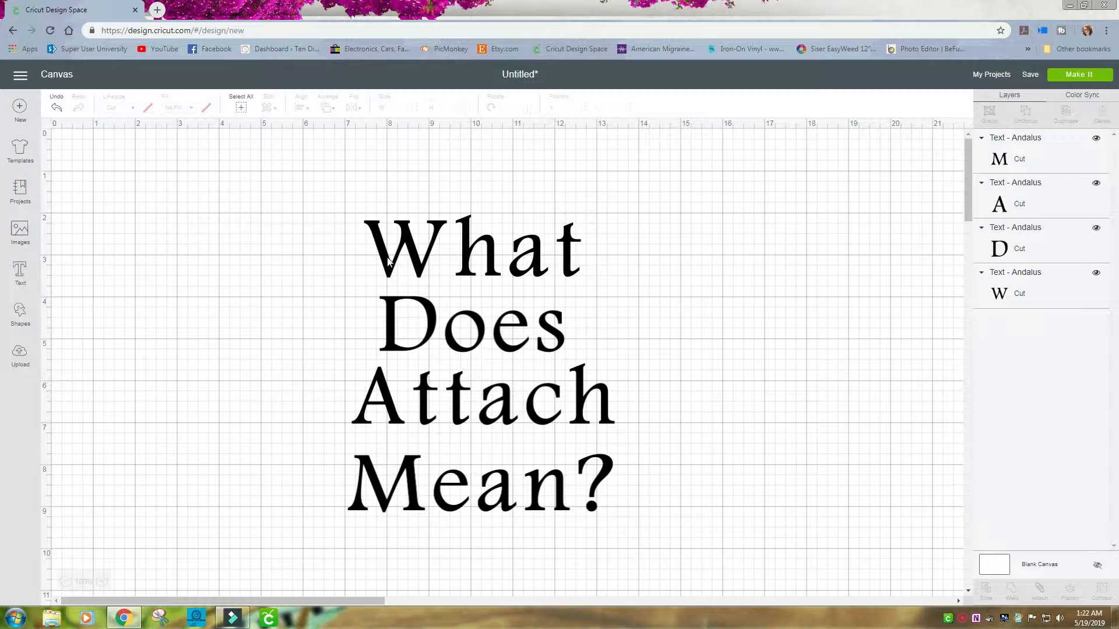
Inspect the separate text lines and preview how they lay out on the cutting mat, returning to the canvas.
left_click(388, 262)
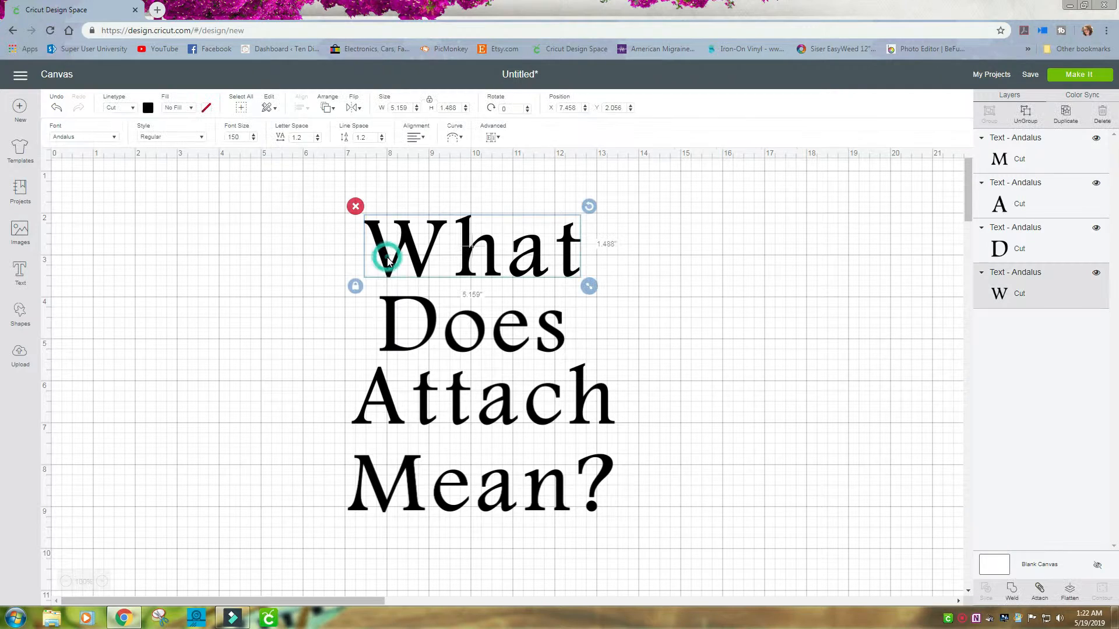
left_click(387, 342)
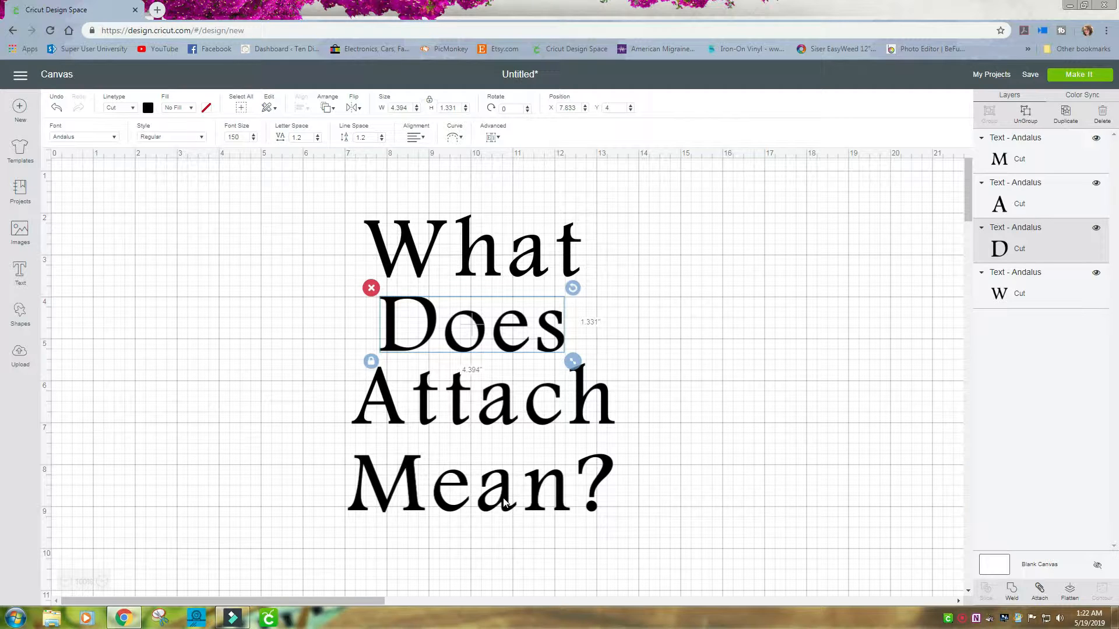
left_click(800, 328)
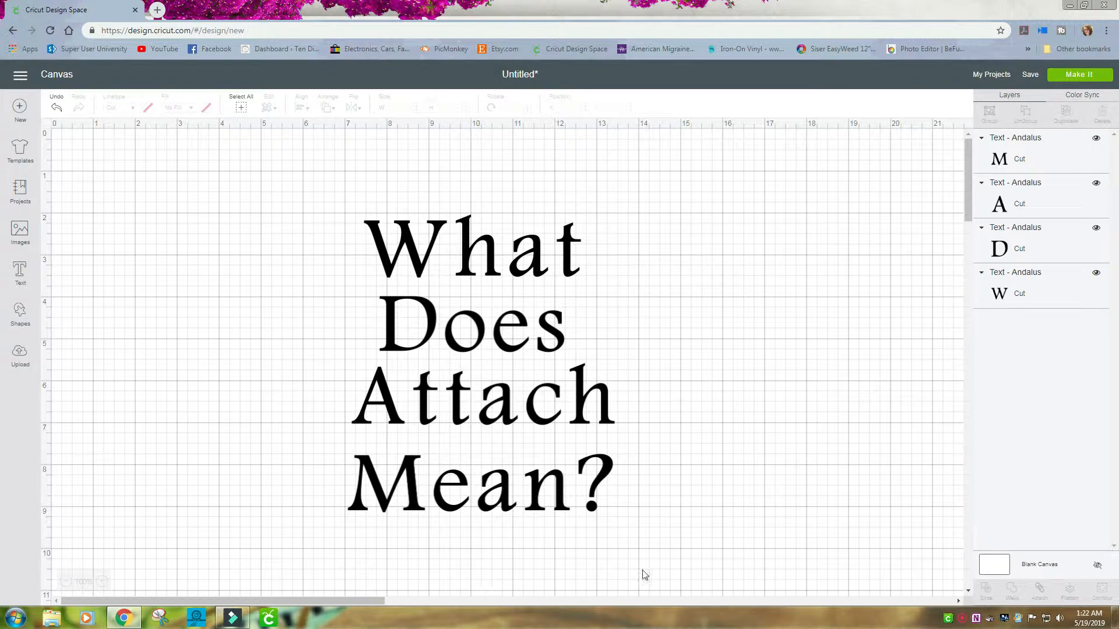
left_click(1075, 74)
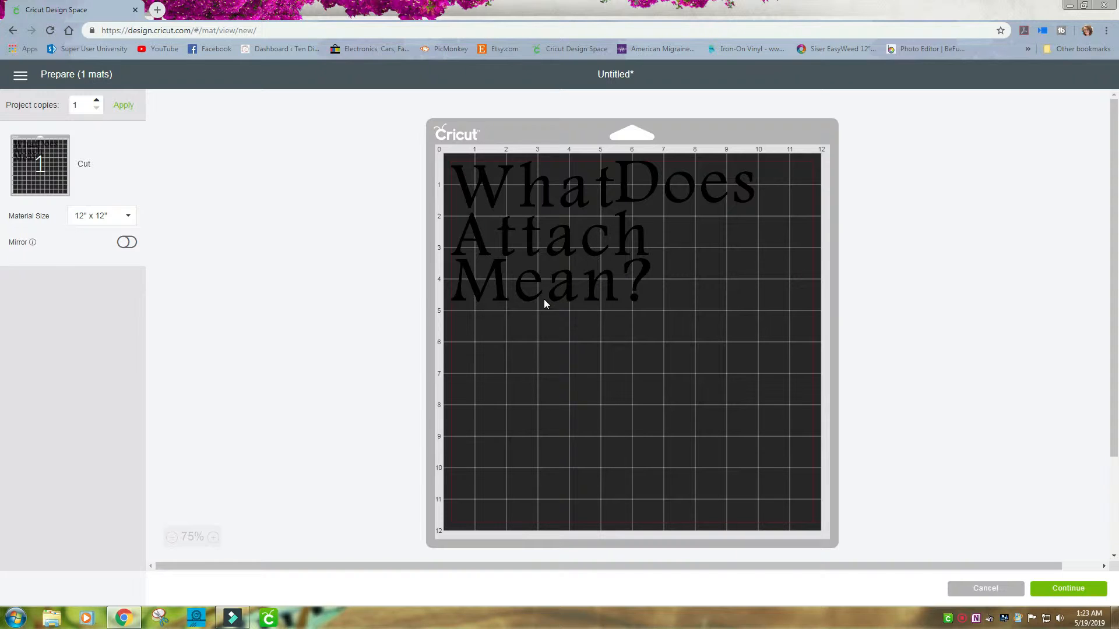
left_click(990, 590)
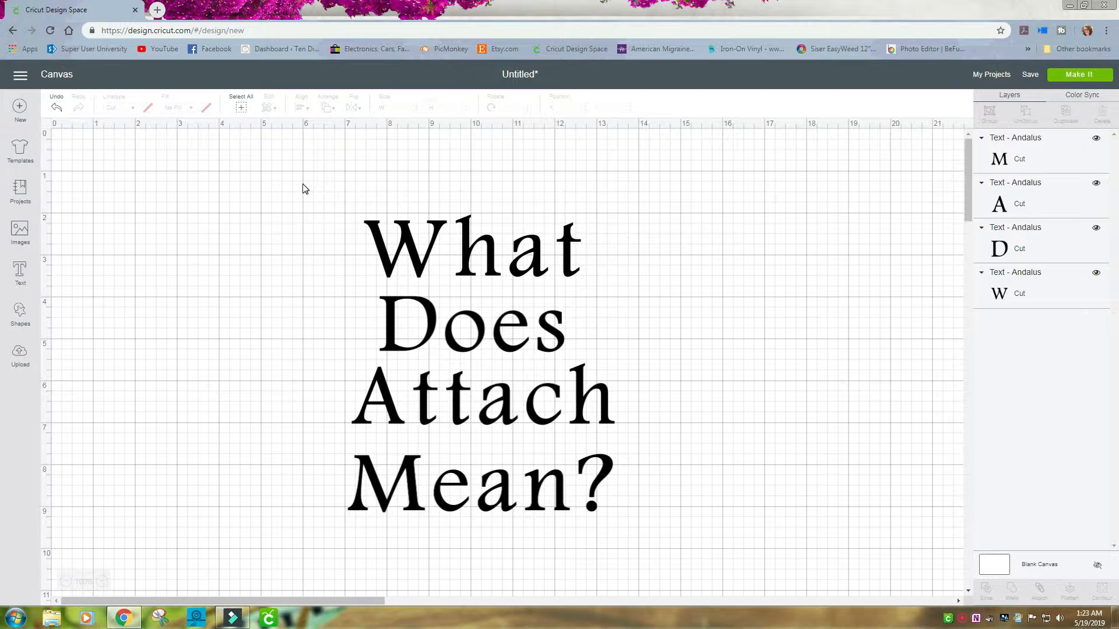
Select all four text lines, attach them, and nudge the attached group slightly down.
left_click_drag(303, 185, 678, 543)
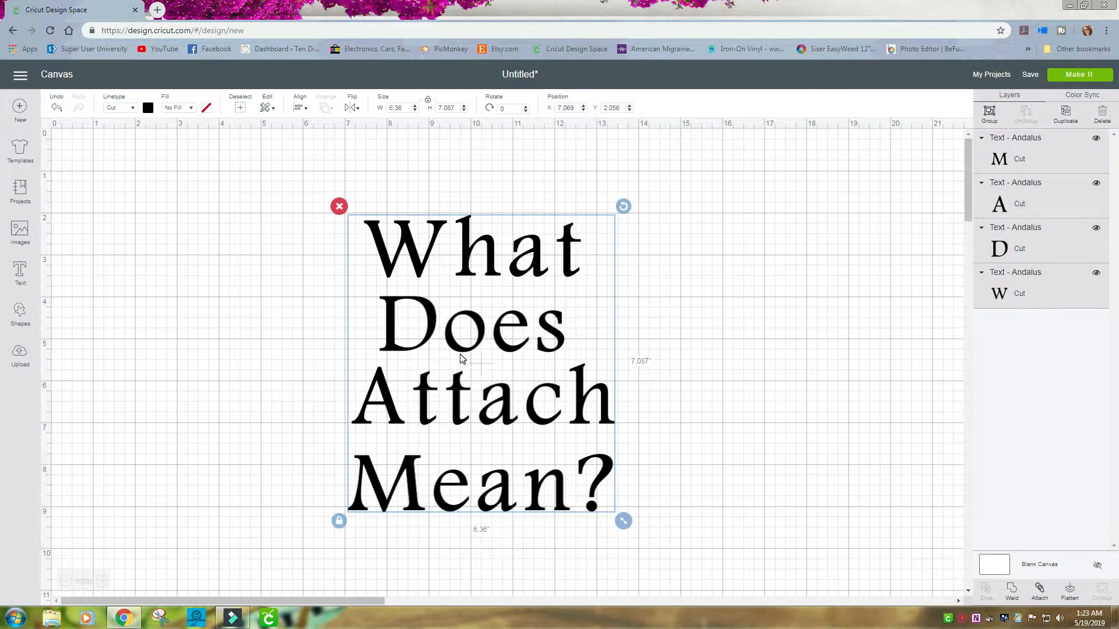
left_click(1040, 593)
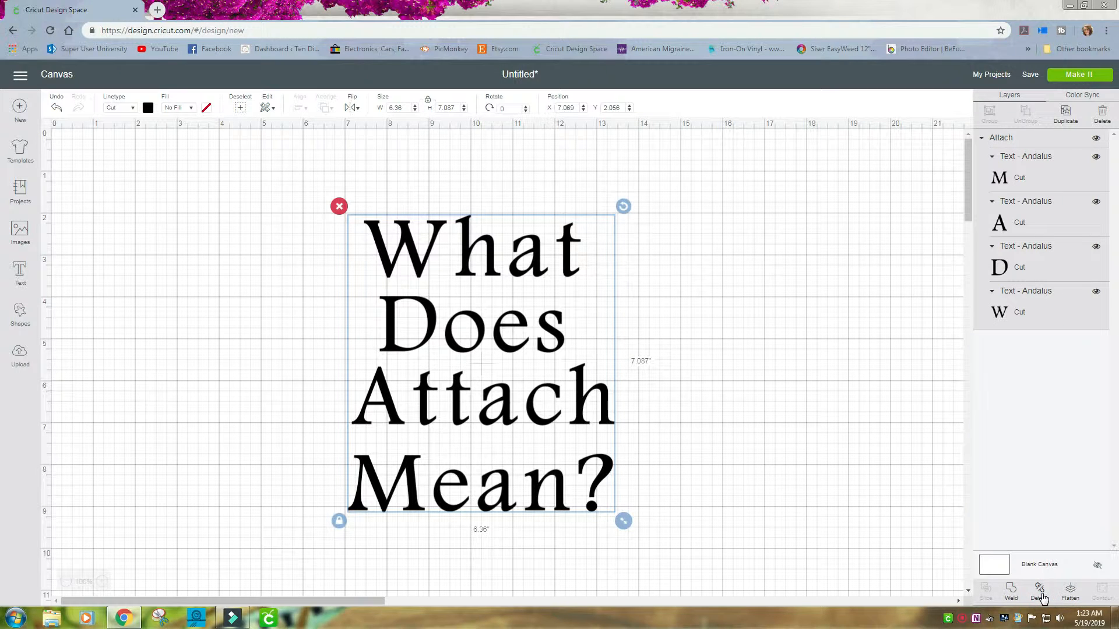
mouse_move(472, 332)
left_mouse_down()
mouse_move(507, 370)
mouse_move(500, 342)
mouse_move(467, 350)
left_mouse_up()
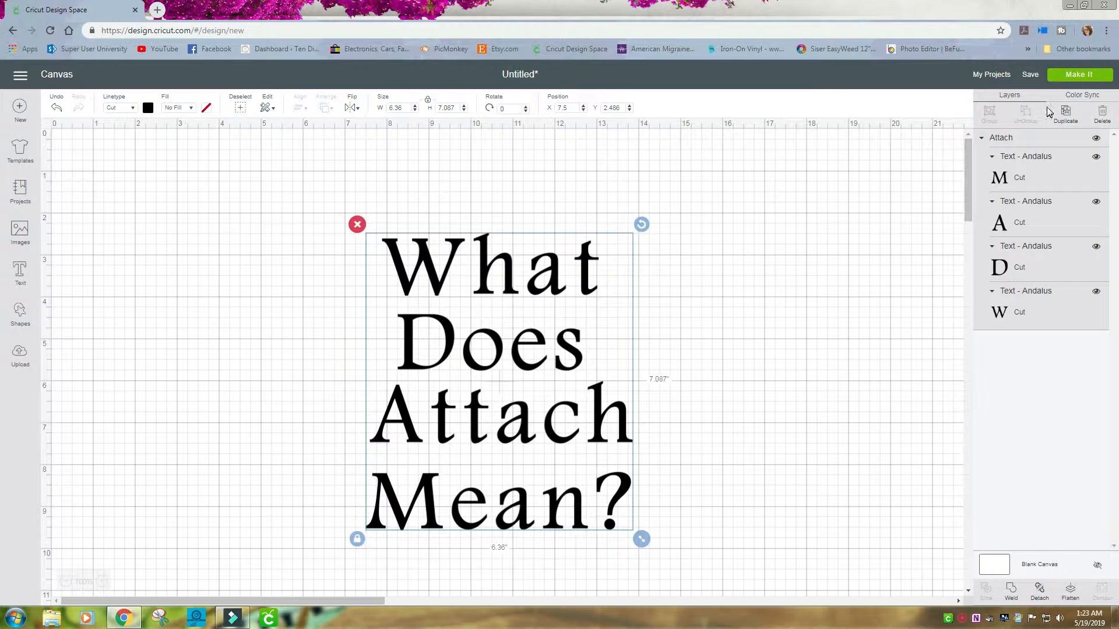
Preview the attached text layout on the cutting mat.
left_click(1085, 82)
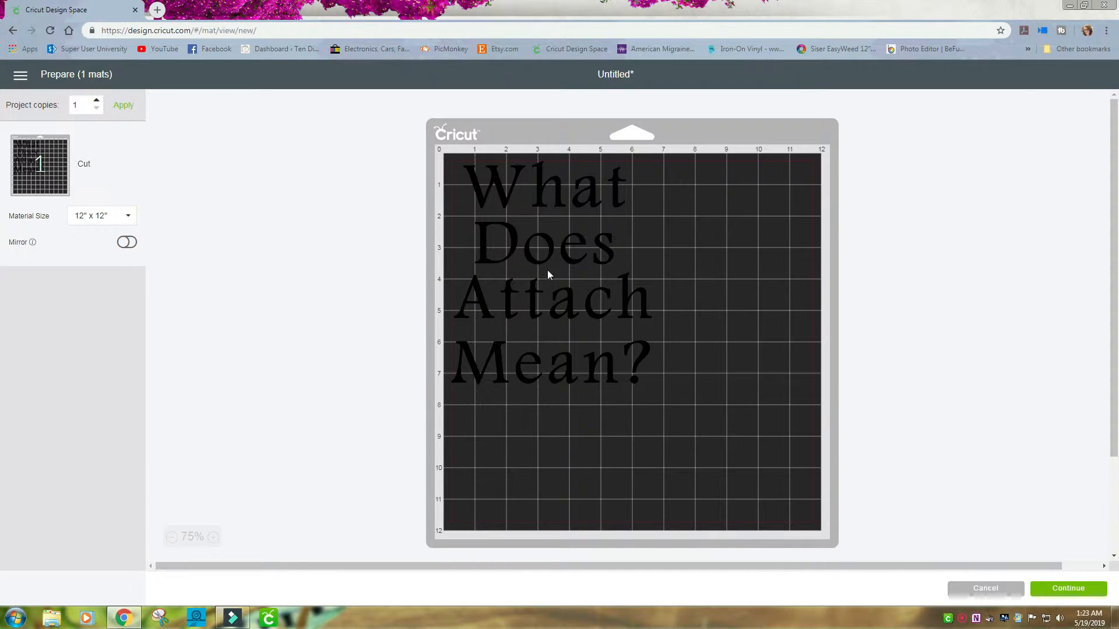
left_click_drag(547, 249, 571, 266)
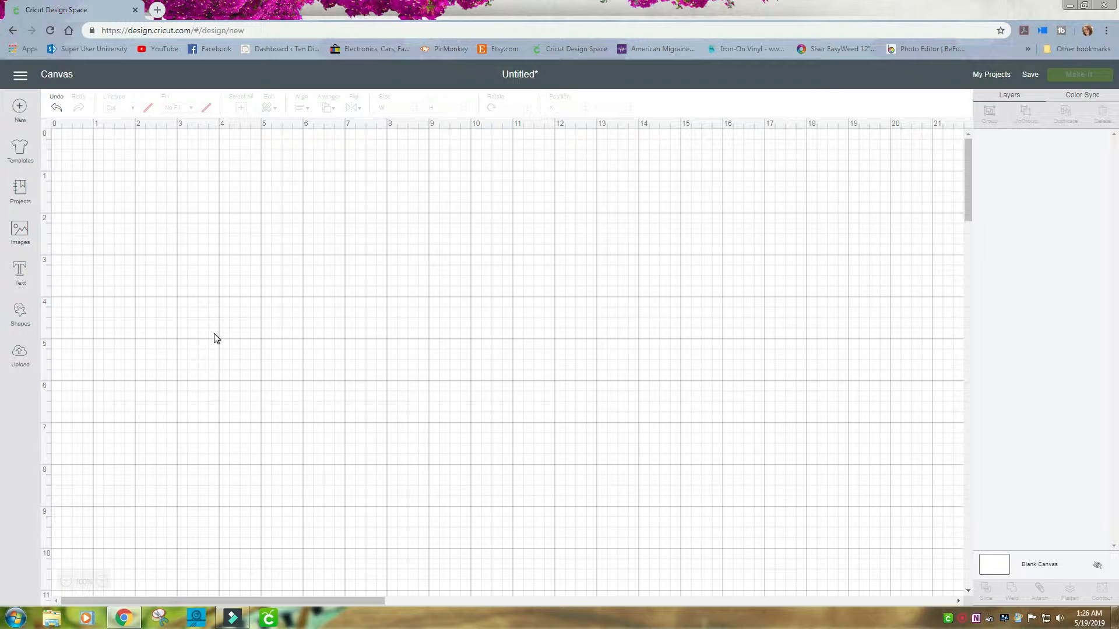
Add a text box reading Cricut, Design, Space on three separate lines.
left_click(20, 271)
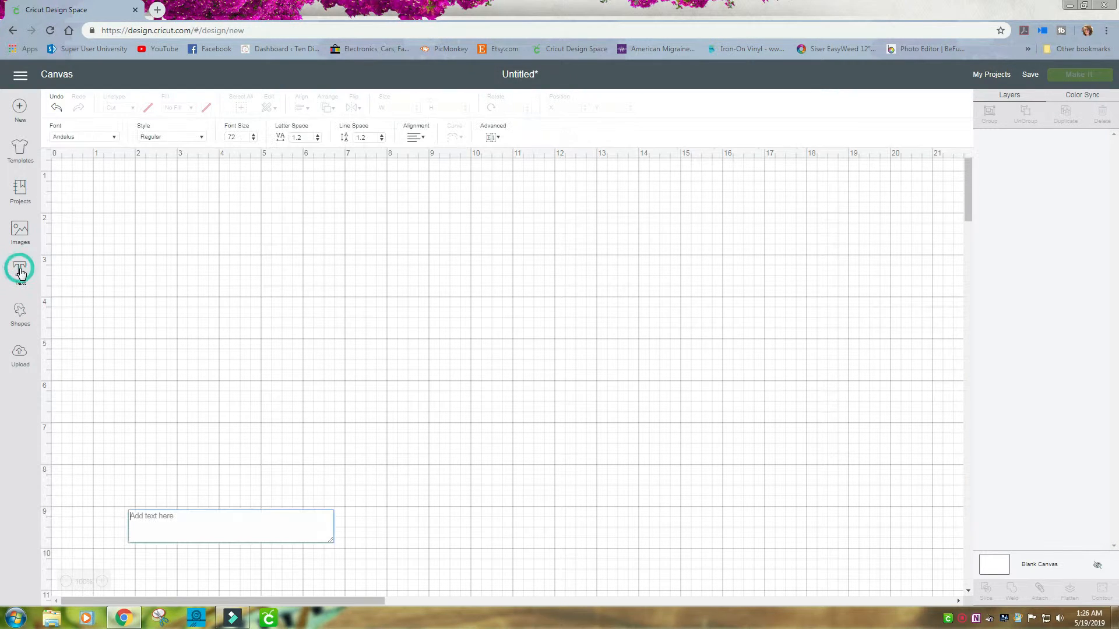
scroll(372, 417, "down", 3)
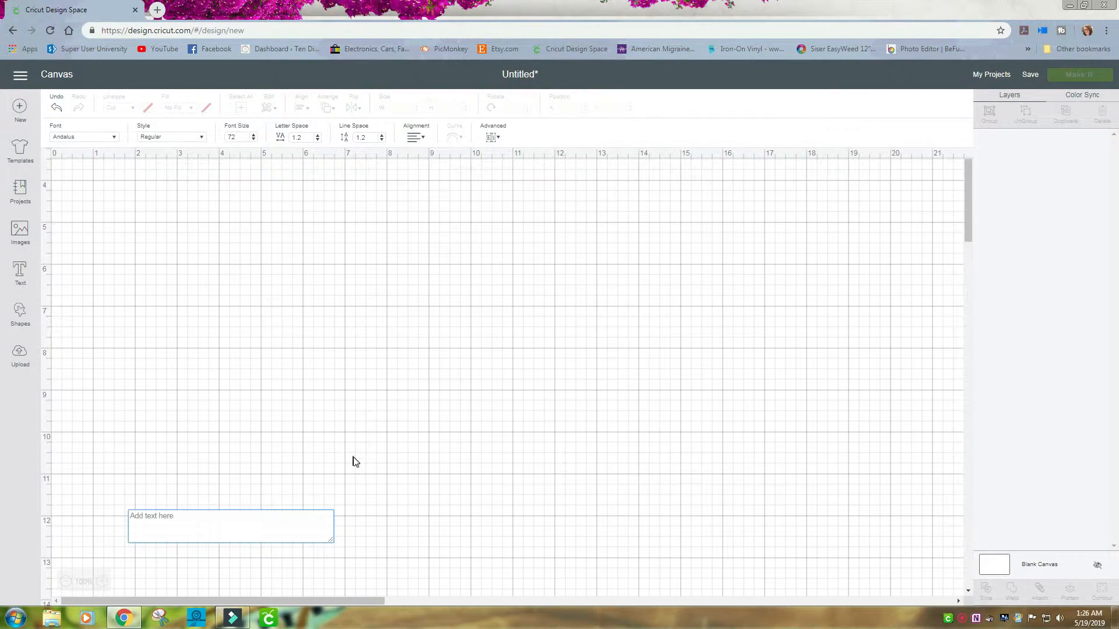
type("Cricut ")
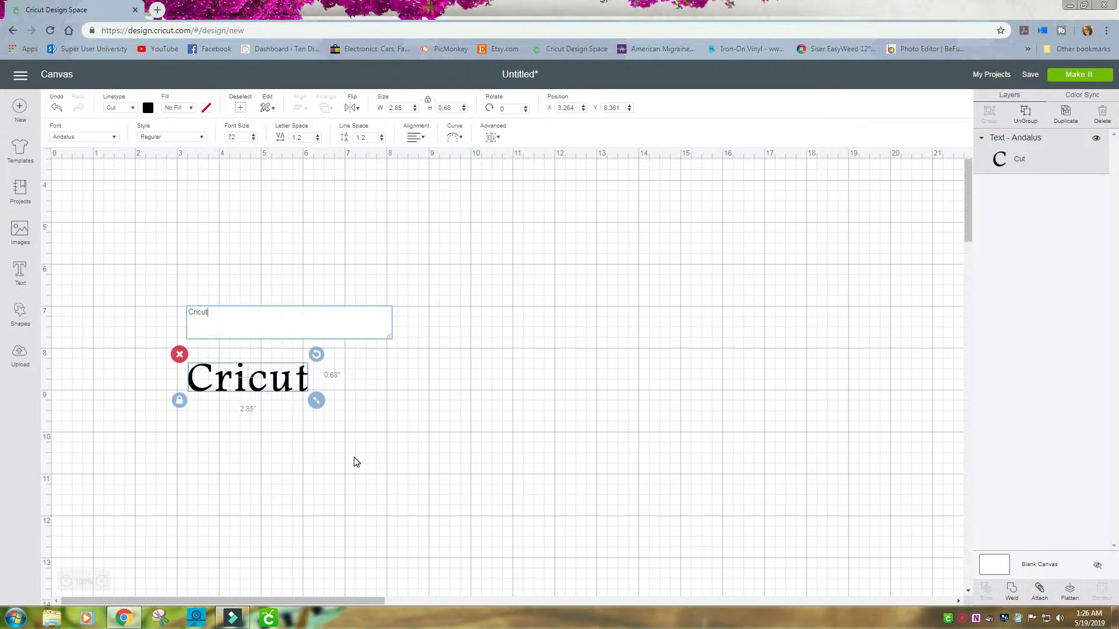
type("Design")
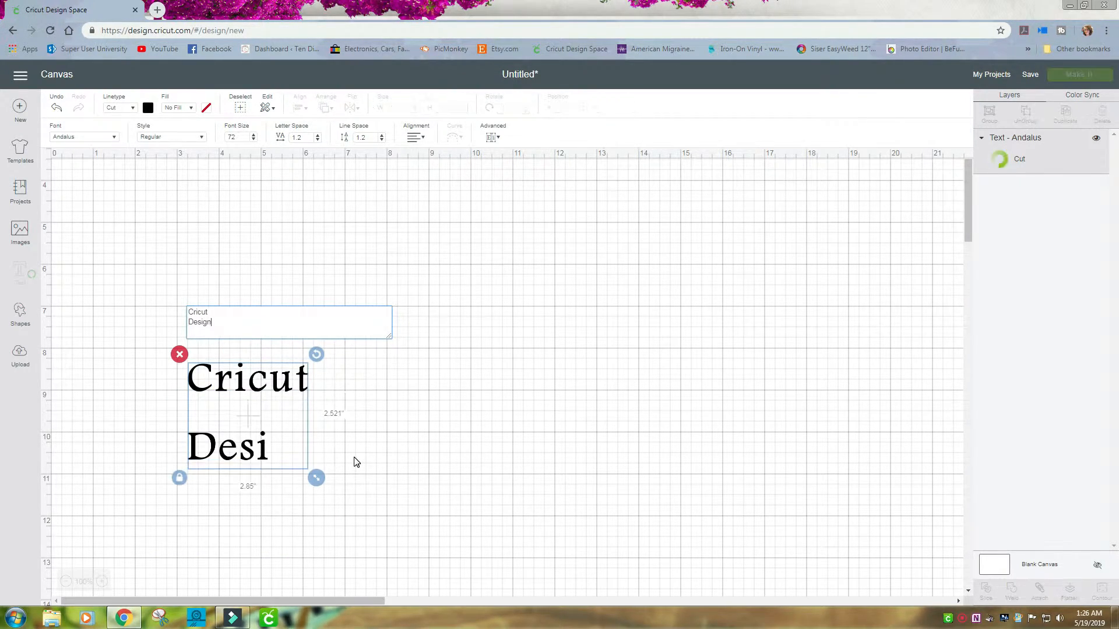
key("Return")
type("Spa")
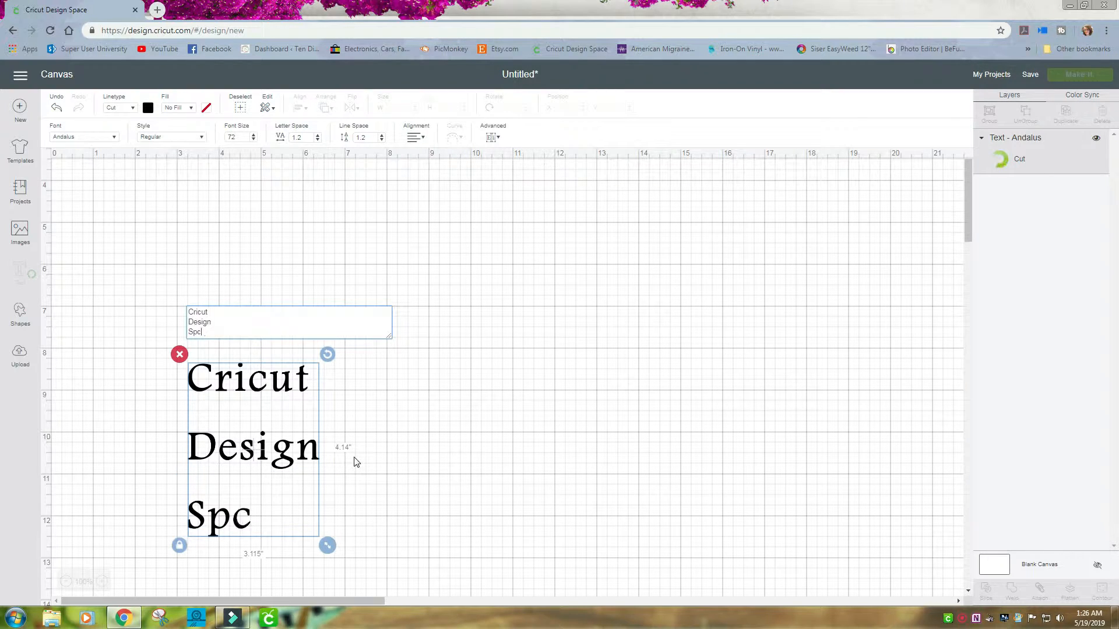
type("ce")
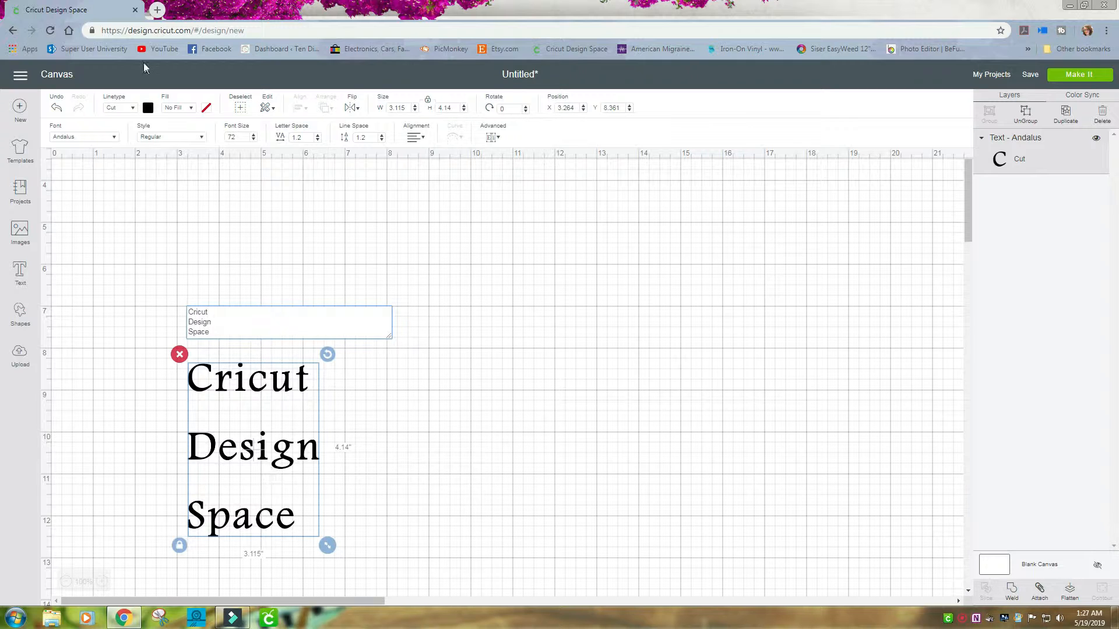
Change the text's font to Byby and move the text block toward the middle of the canvas.
left_click(111, 136)
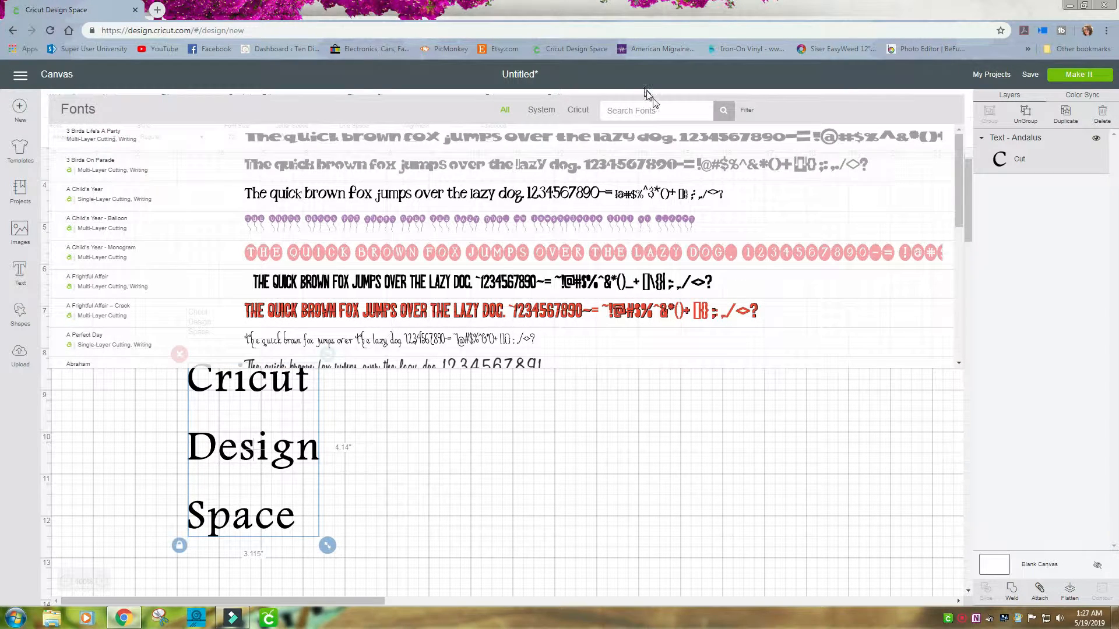
left_click(649, 112)
type("byby")
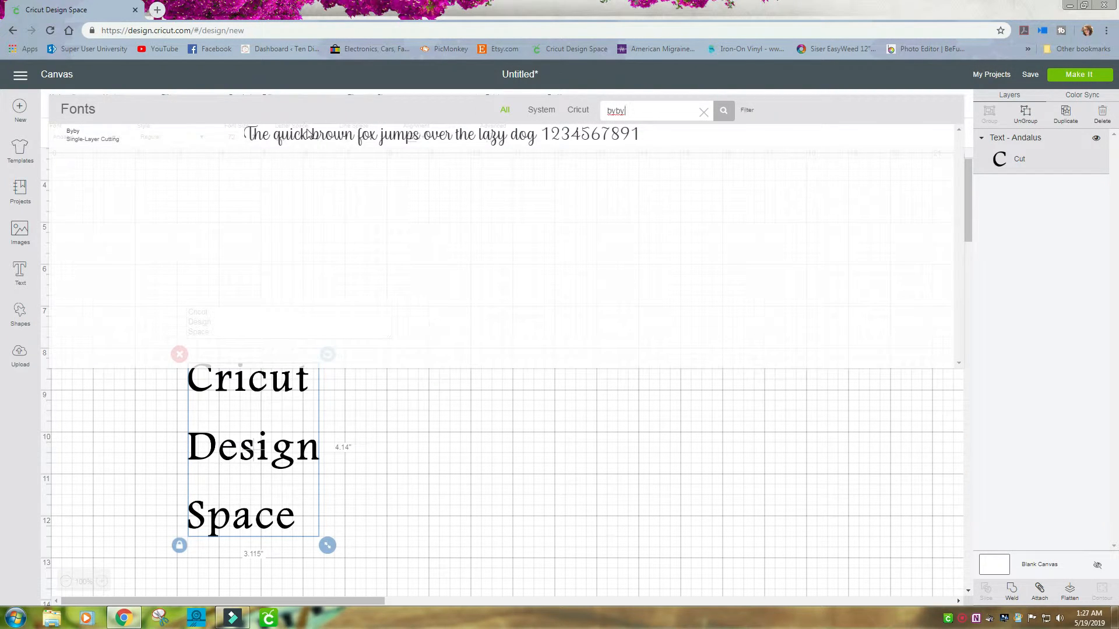
left_click(267, 144)
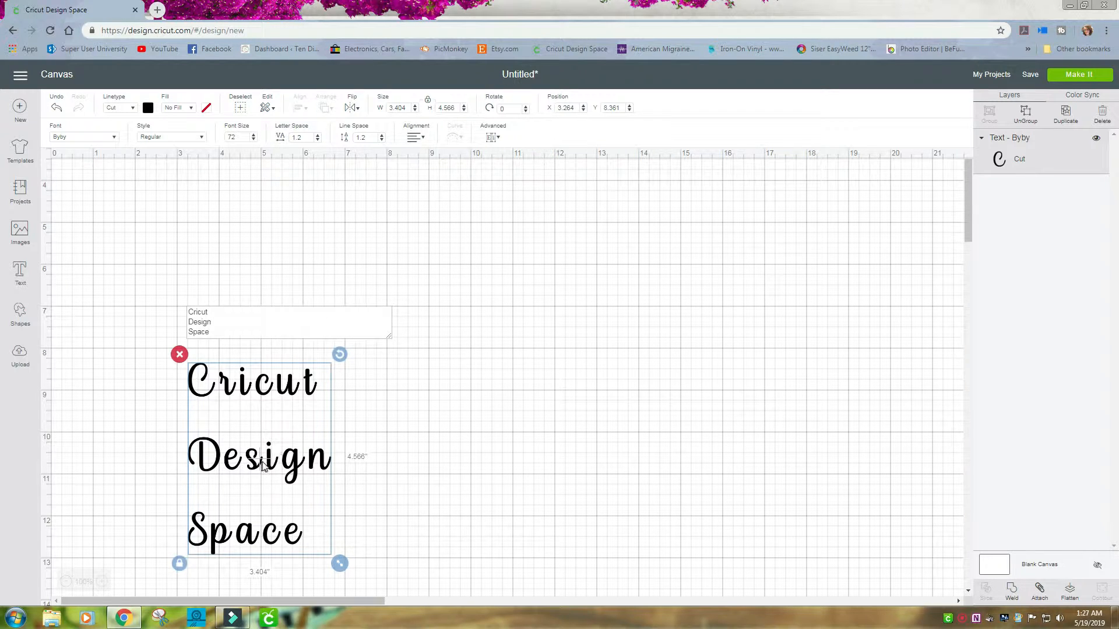
left_click(259, 460)
left_click_drag(309, 450, 503, 307)
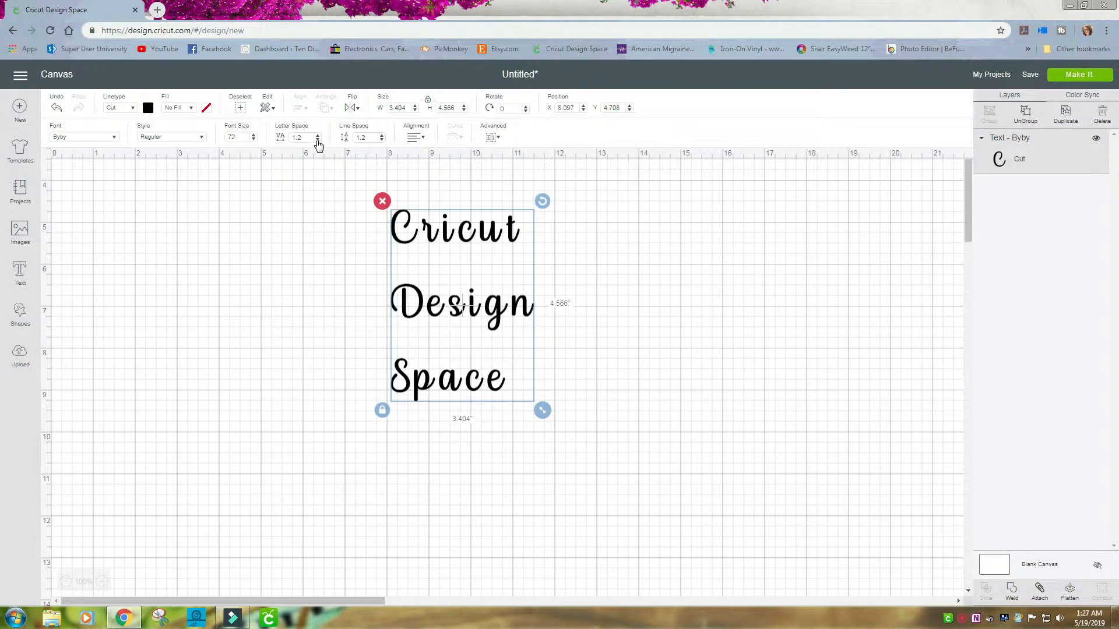
Reduce the text's letter spacing to -0.6 and weld the text.
left_click(317, 140)
left_click(318, 140)
left_click(318, 140)
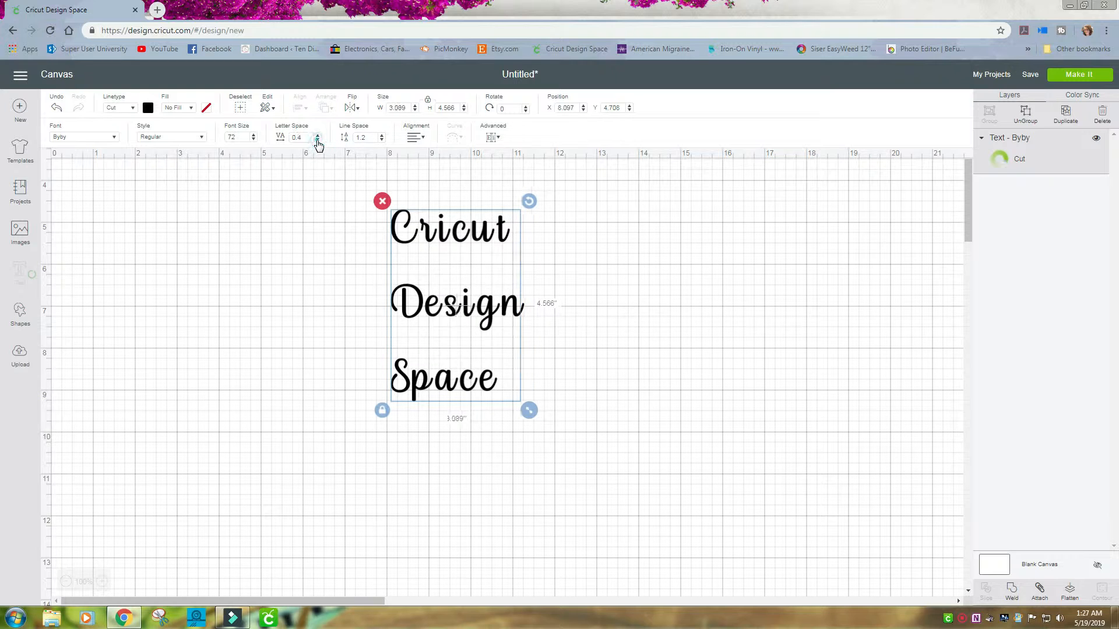
left_click(317, 139)
left_click(318, 140)
left_click(318, 140)
left_click(318, 140)
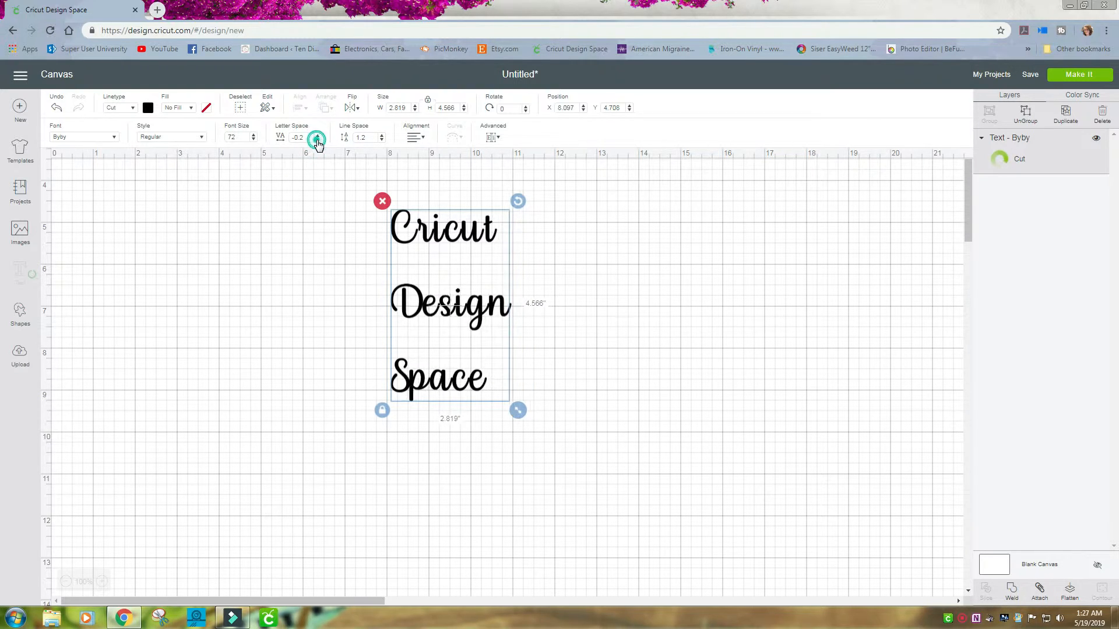
left_click(317, 140)
left_click(318, 140)
left_click(317, 140)
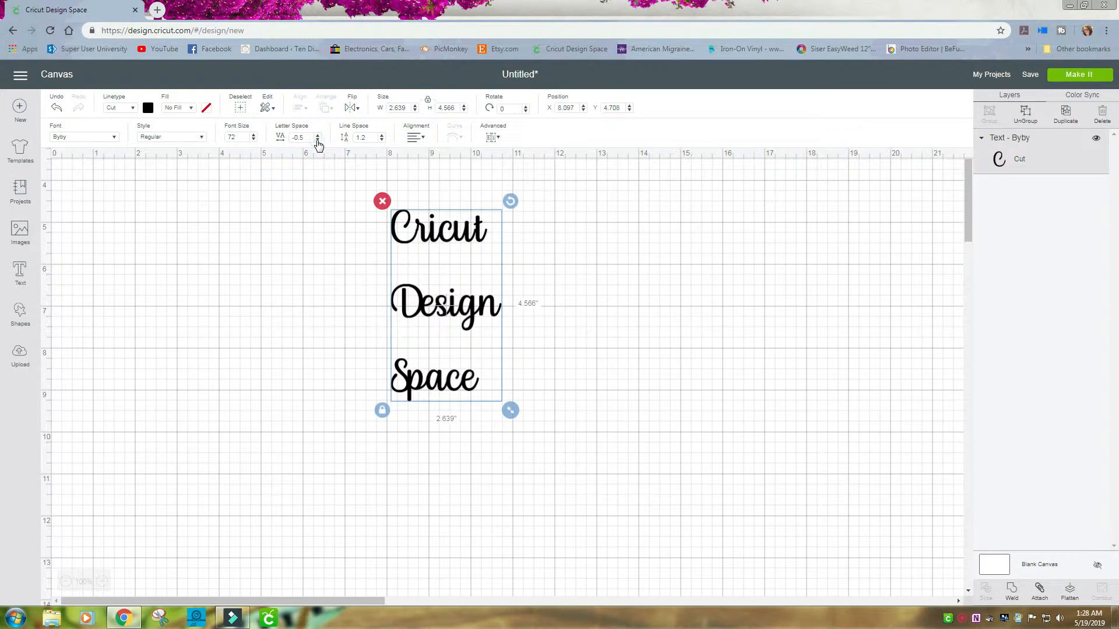
left_click(317, 140)
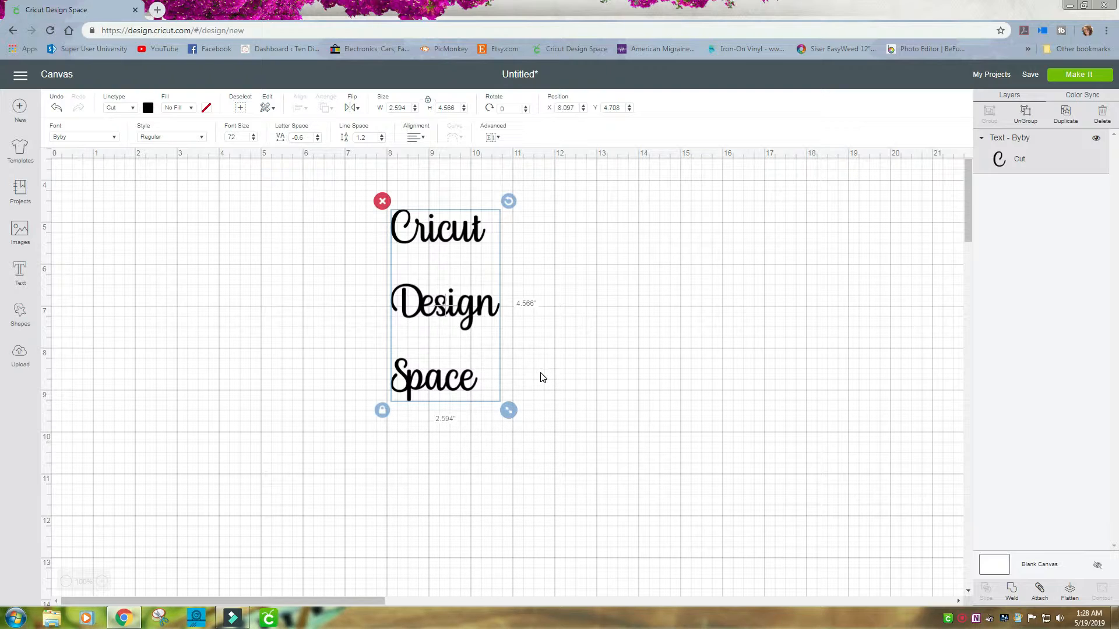
left_click(1011, 589)
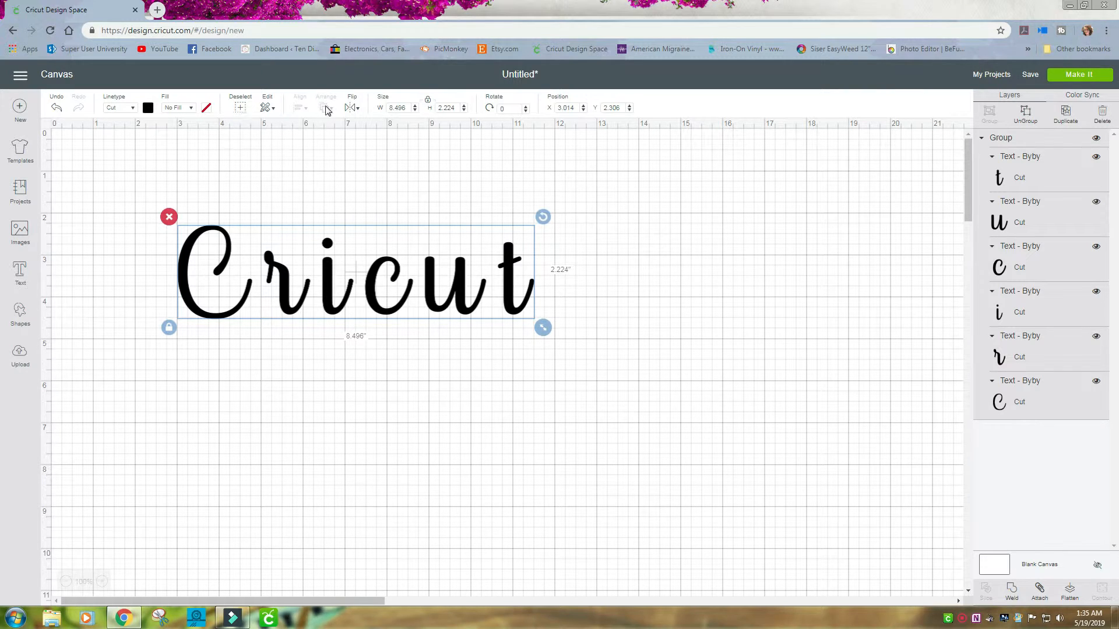
Ungroup the Cricut letters and slide the i, c, u and t left to close the gaps between letters.
right_click(329, 281)
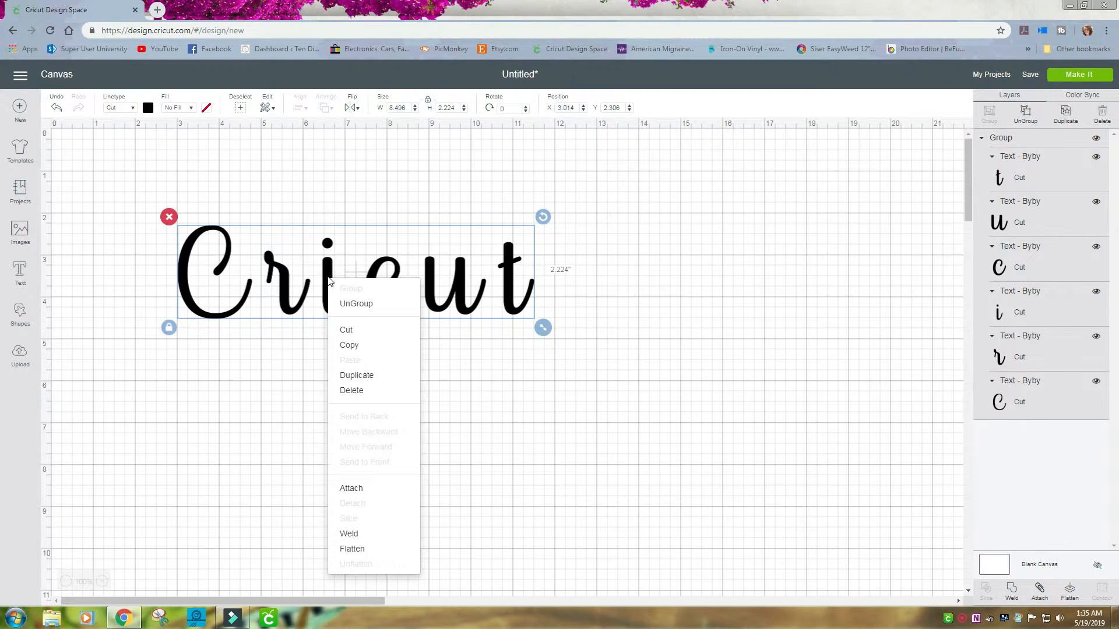
left_click(354, 304)
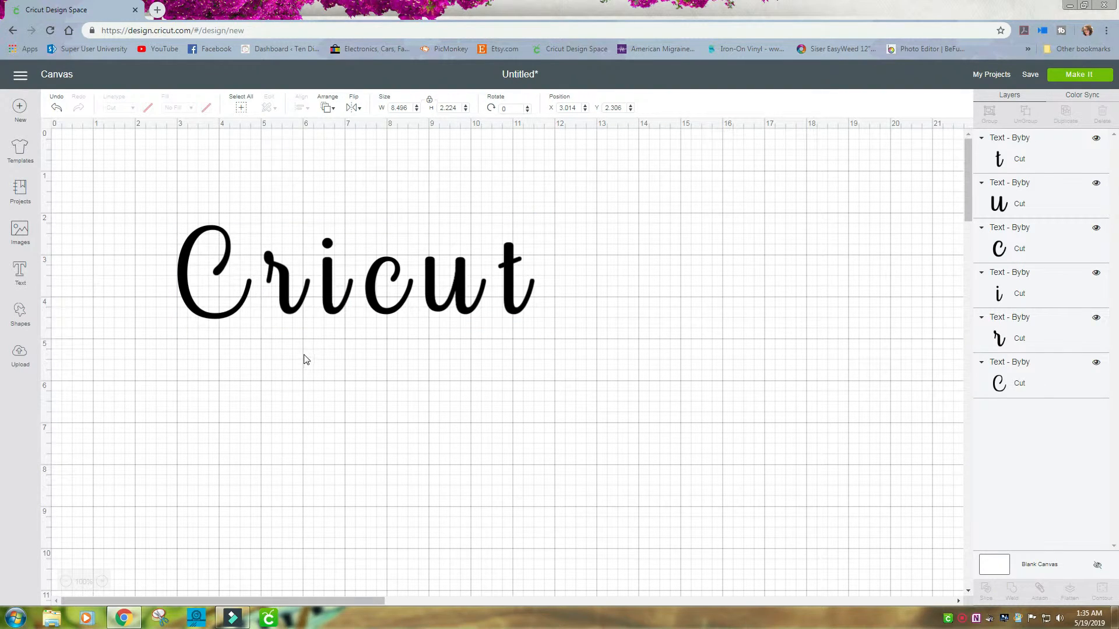
mouse_move(282, 295)
left_mouse_down()
mouse_move(286, 324)
mouse_move(284, 301)
mouse_move(334, 338)
mouse_move(329, 313)
mouse_move(263, 303)
mouse_move(303, 309)
mouse_move(286, 309)
left_mouse_up()
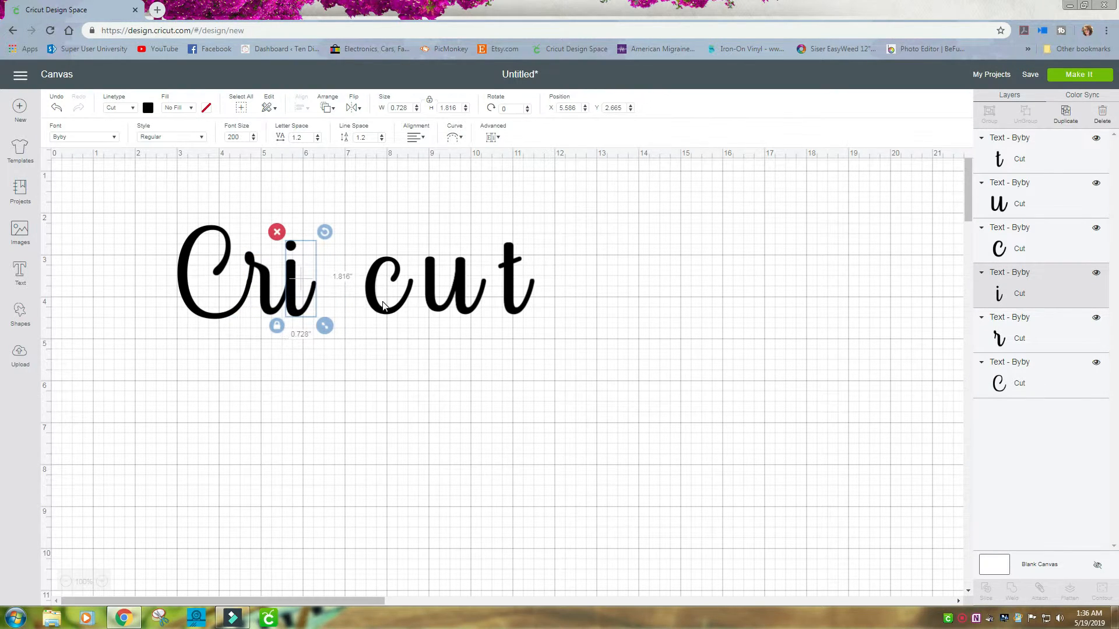
left_click_drag(373, 307, 318, 309)
left_click_drag(432, 302, 359, 303)
left_click_drag(505, 295, 411, 296)
left_click(335, 373)
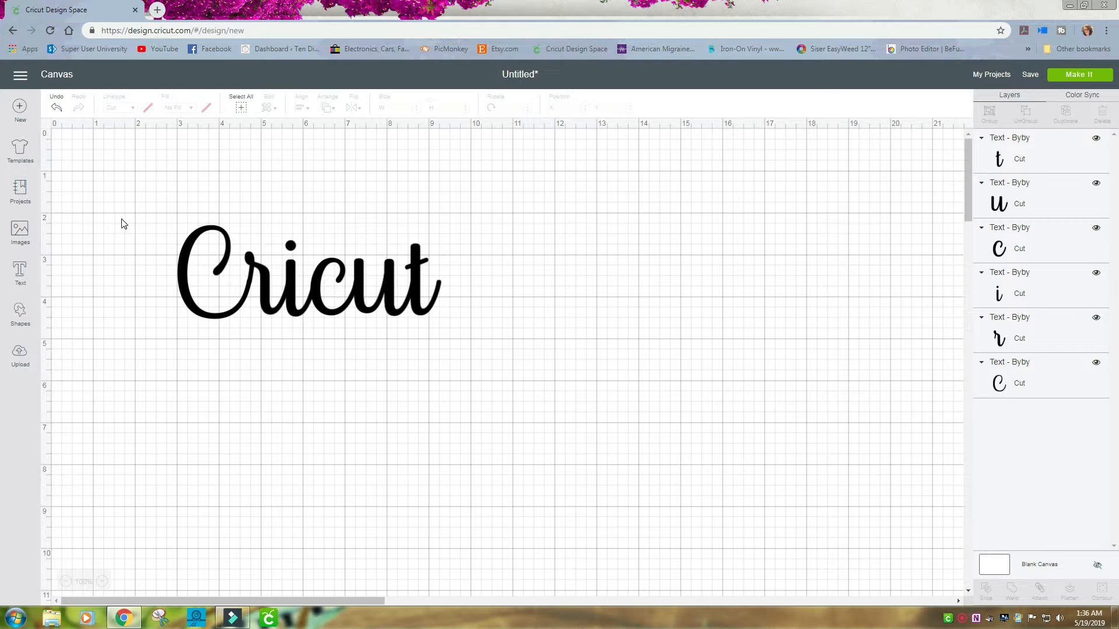
Select all the Cricut letters and group them together.
left_click_drag(146, 209, 518, 339)
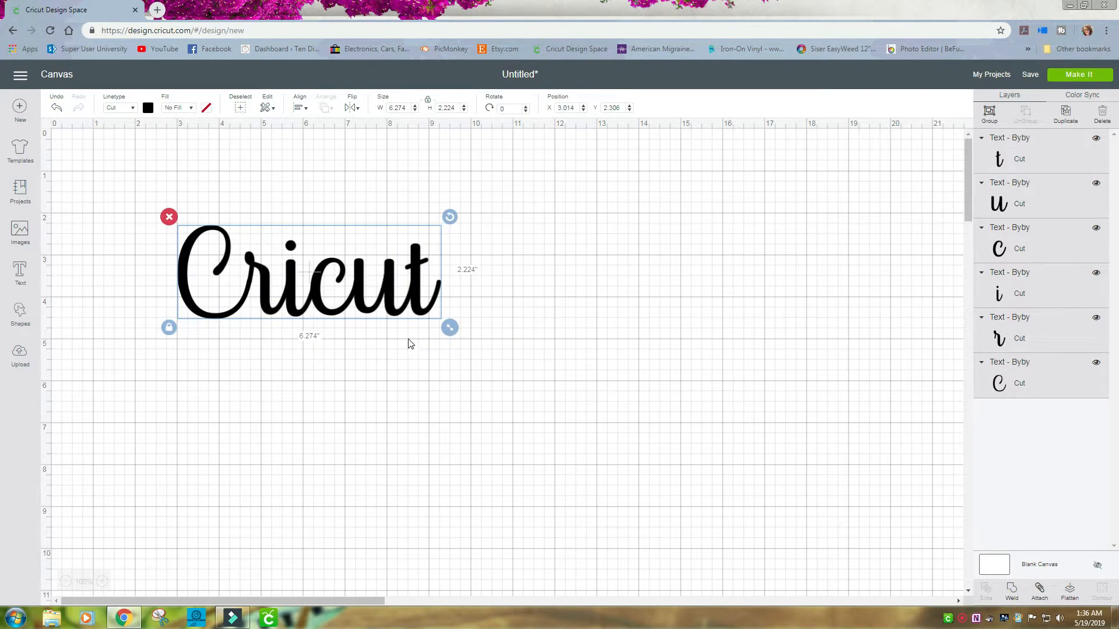
right_click(313, 283)
left_click(327, 291)
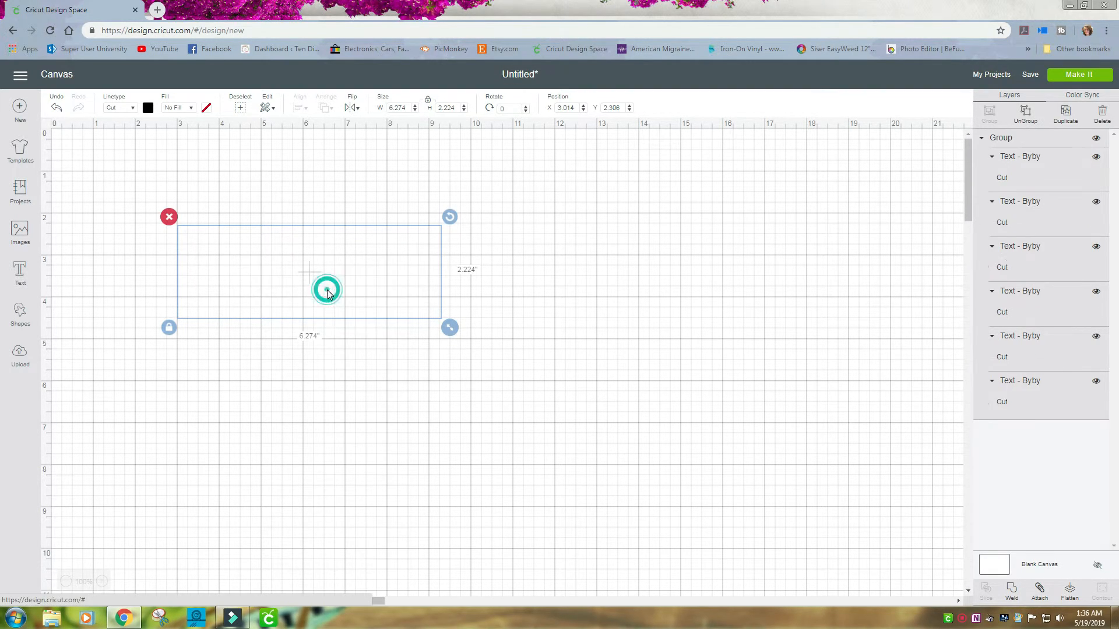
left_click(331, 380)
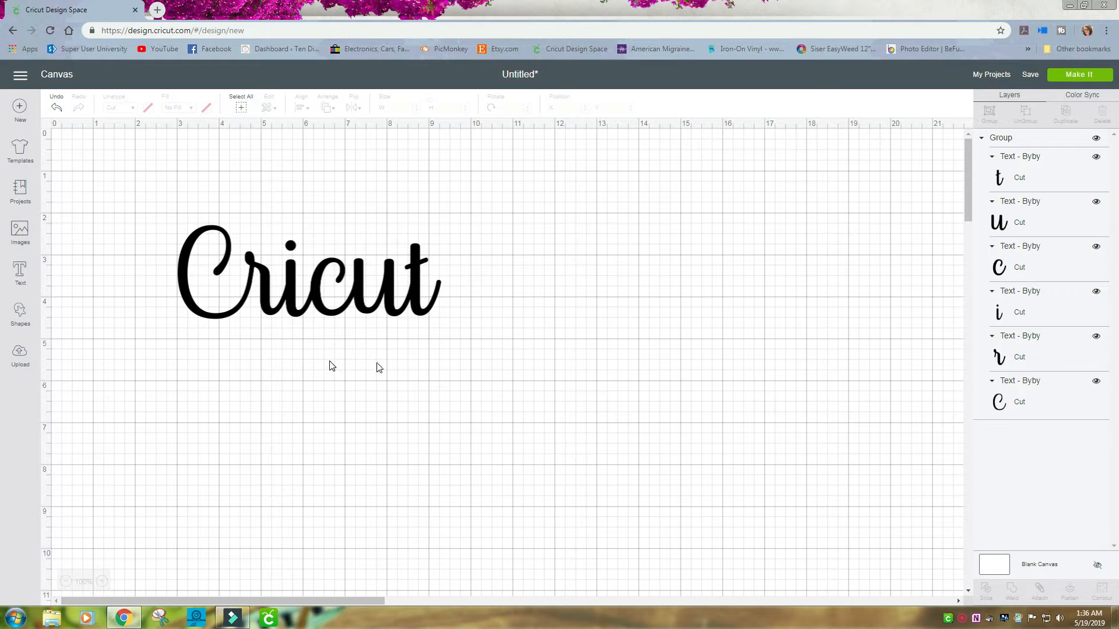
Preview the grouped word on the cutting mat and return to the canvas.
left_click(1066, 76)
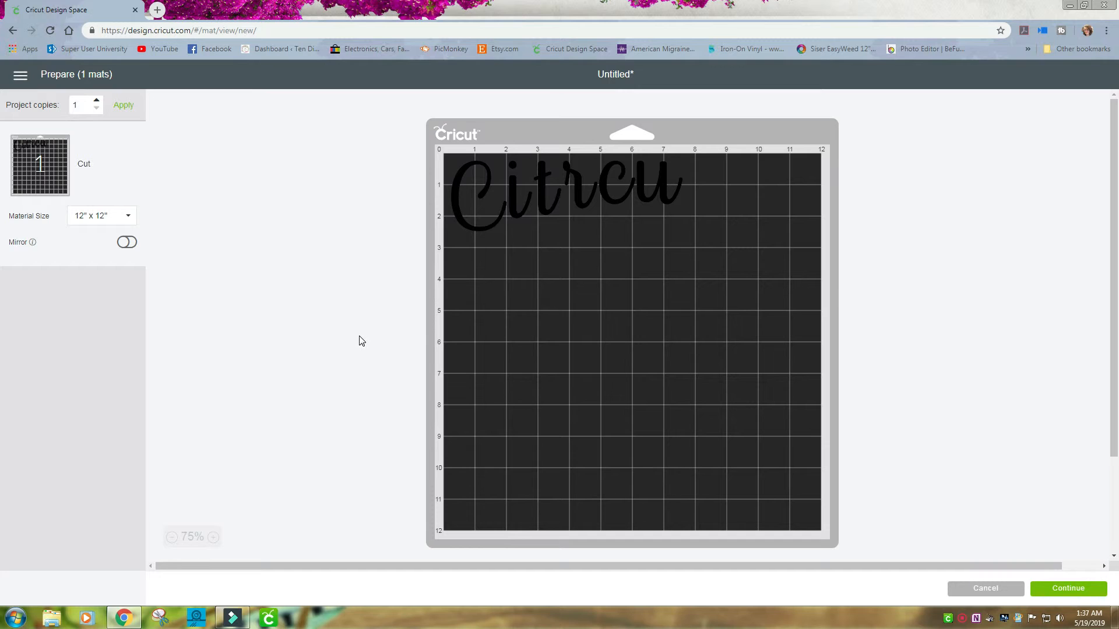
left_click(988, 592)
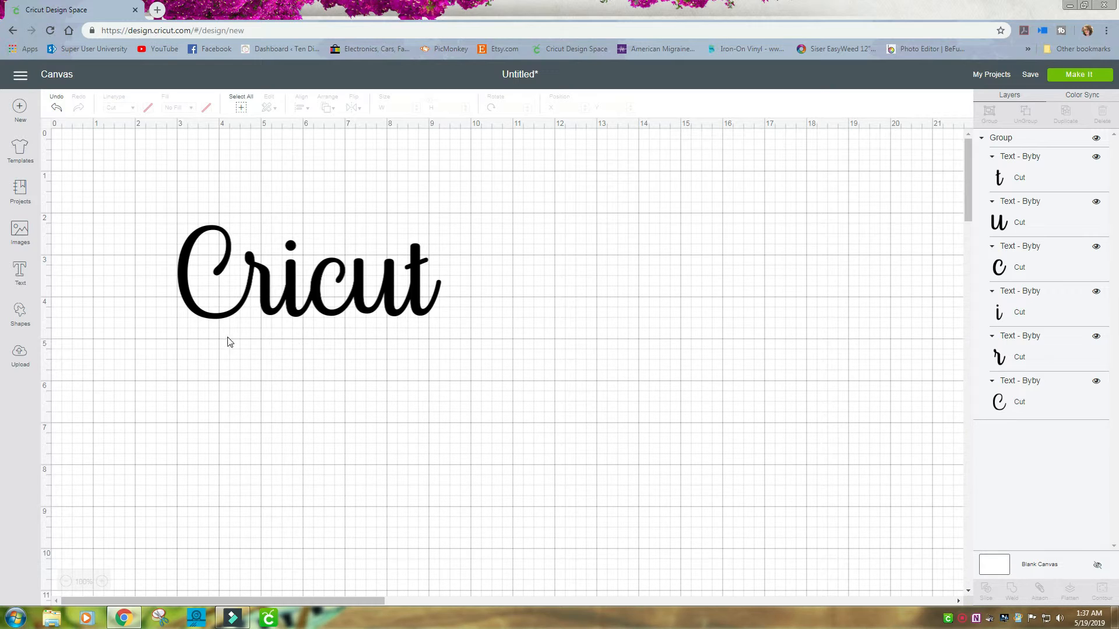
Select the grouped Cricut word and weld it into a single shape.
left_click(182, 294)
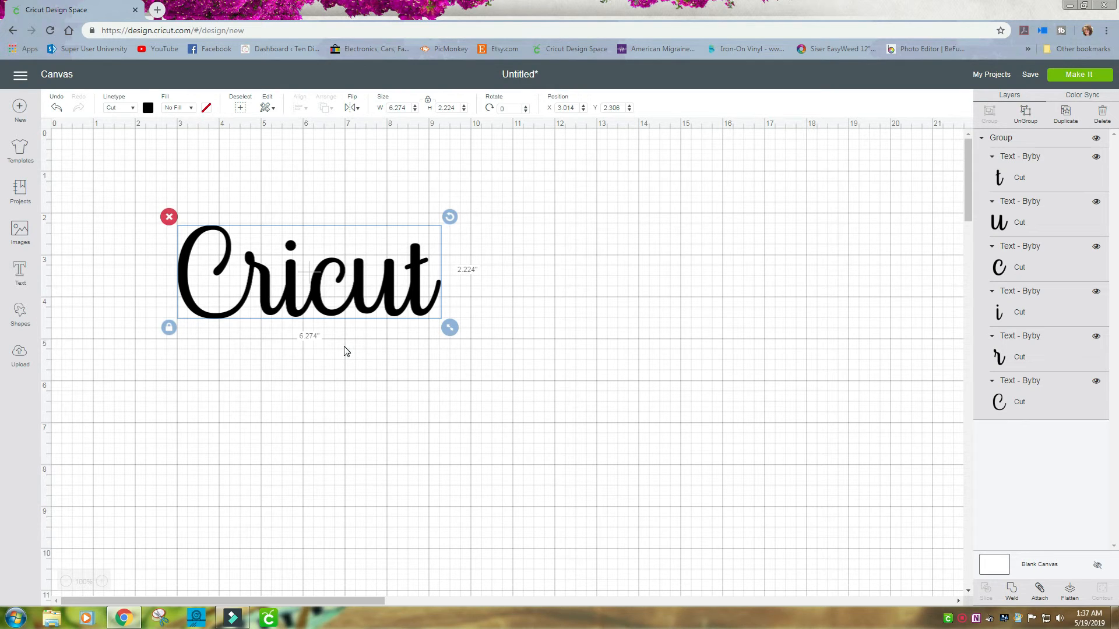
left_click(1013, 594)
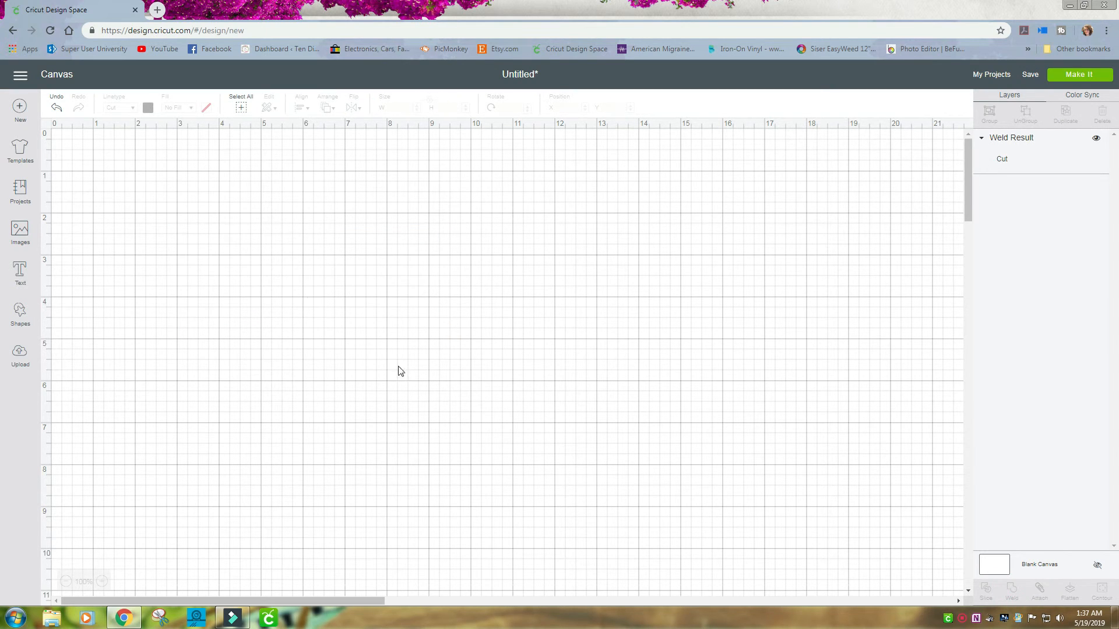
left_click(387, 267)
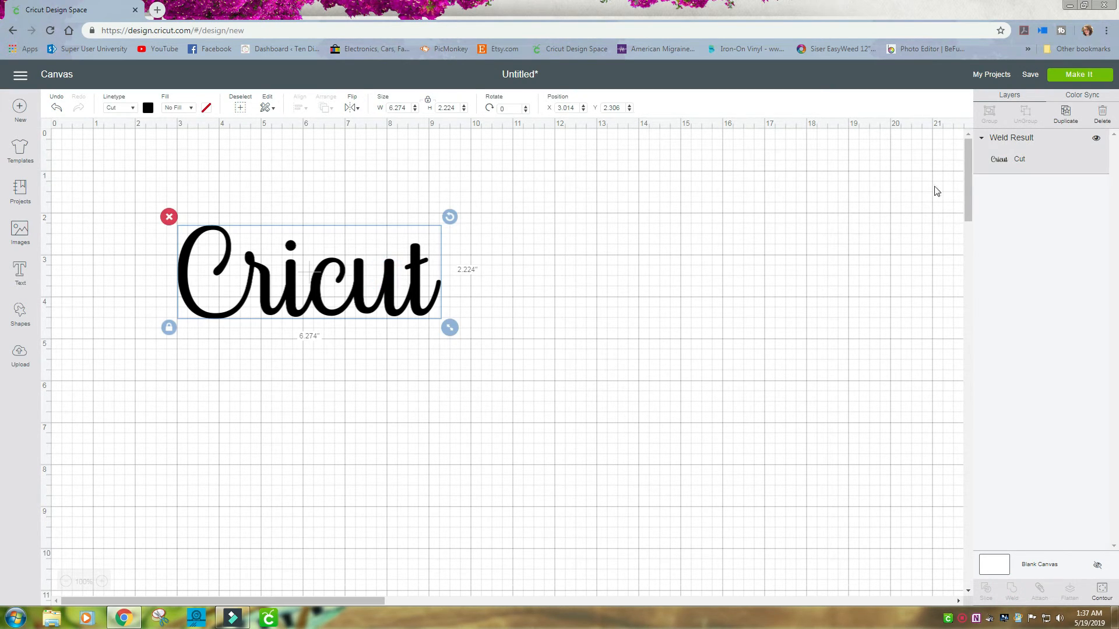
Open the welded word in the cutting mat preview.
left_click(1090, 76)
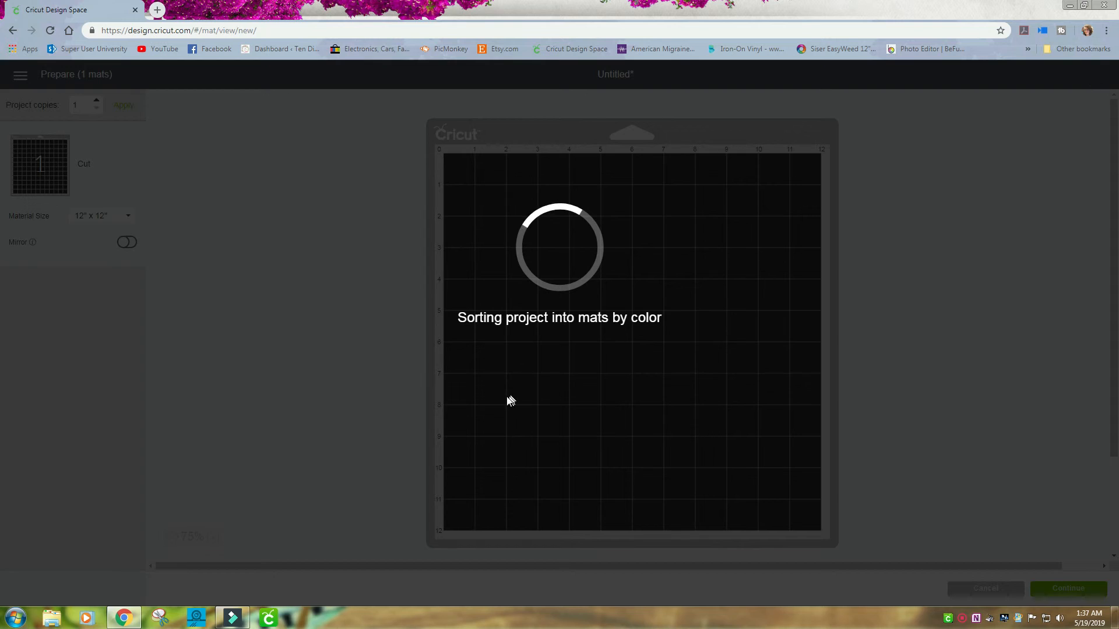